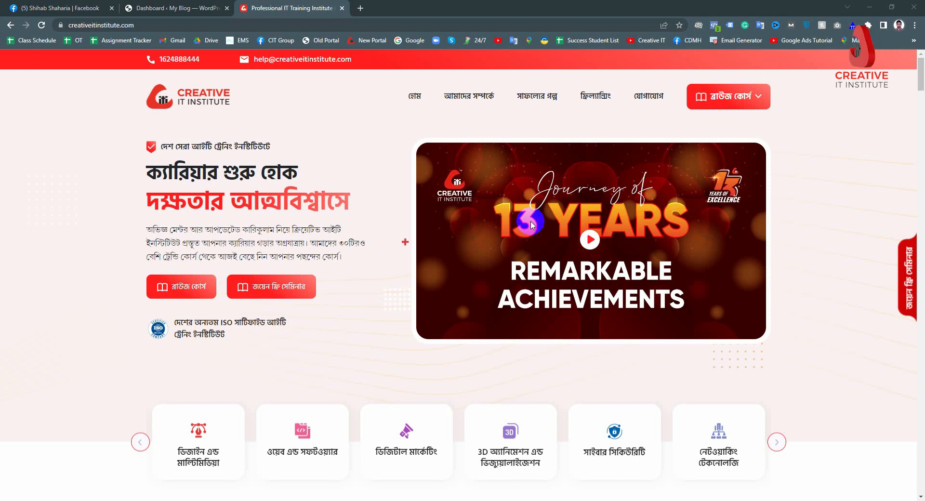
Switch to the Facebook page and start adding Messenger to the website from its Messaging page settings.
{"action": "left_click", "coordinate": [59, 5]}
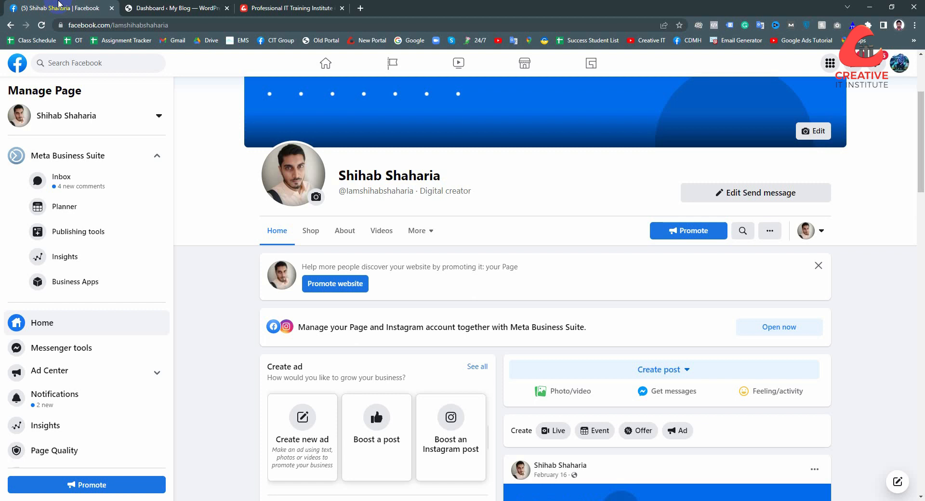
{"action": "scroll", "coordinate": [114, 220], "scroll_direction": "down", "scroll_amount": 1}
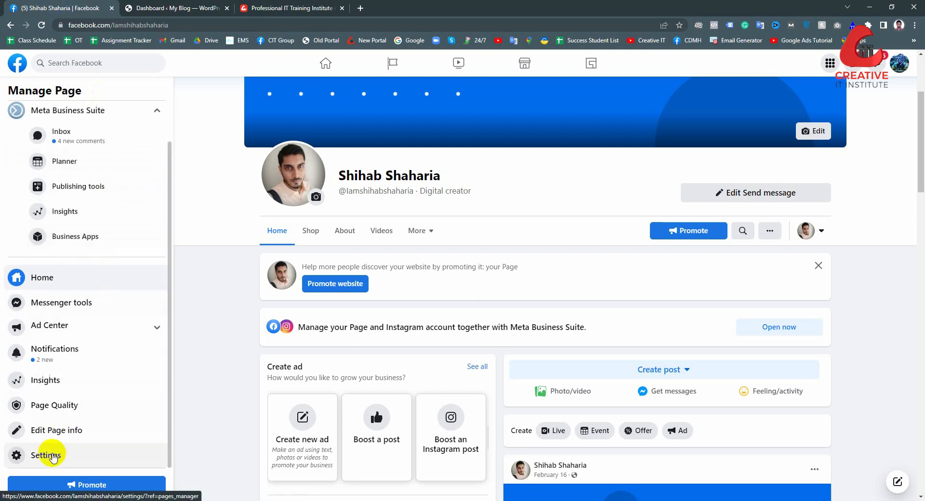
{"action": "left_click", "coordinate": [53, 457]}
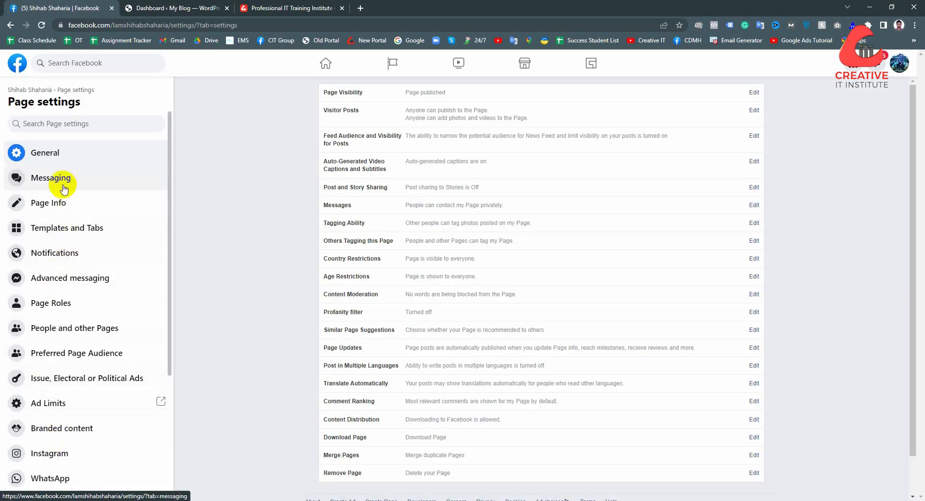
{"action": "left_click", "coordinate": [64, 188]}
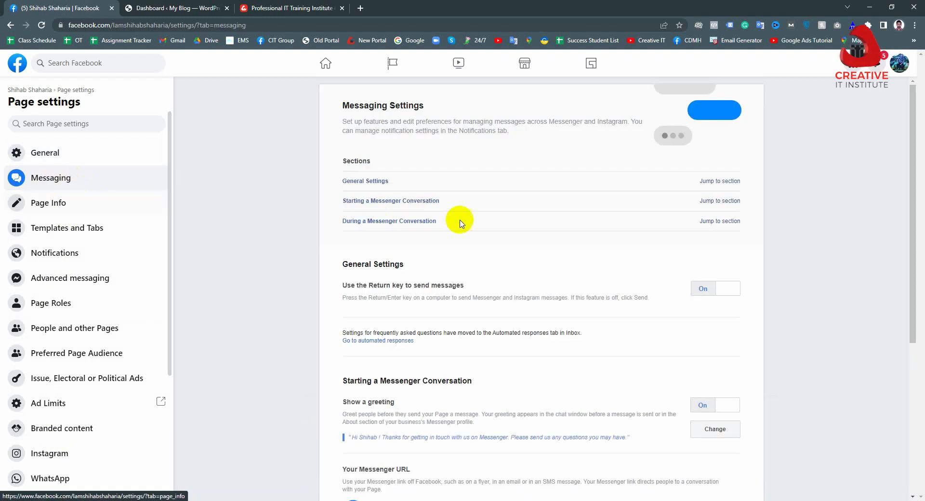
{"action": "scroll", "coordinate": [459, 223], "scroll_direction": "down", "scroll_amount": 5}
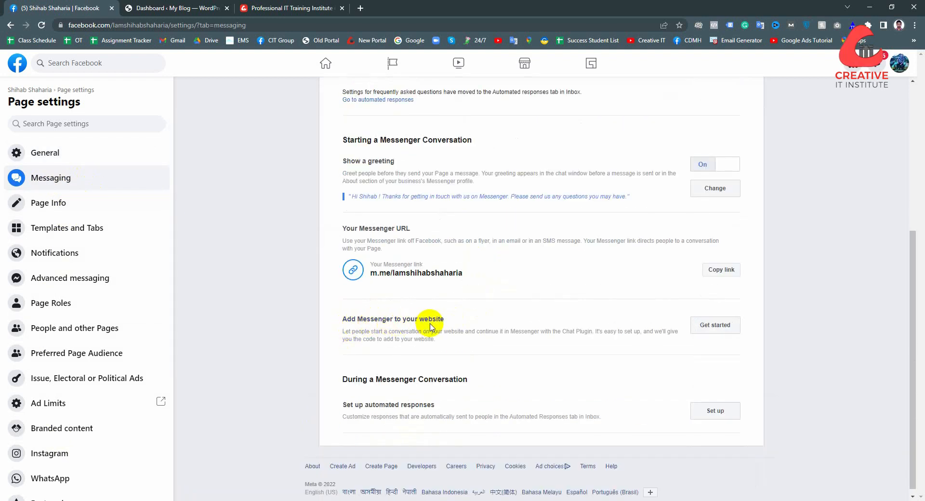
{"action": "left_click", "coordinate": [715, 325]}
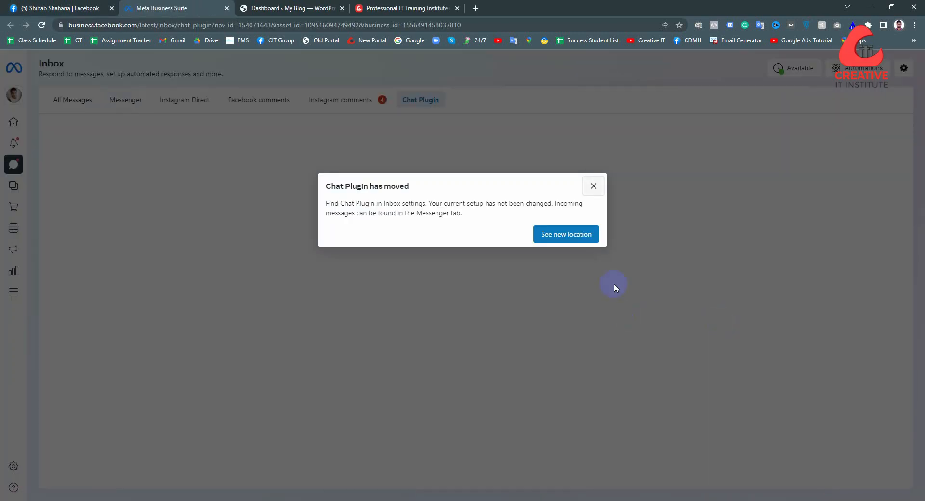
Dismiss the notice about the moved Chat Plugin and open the Chat Plugin section in the full Inbox settings.
{"action": "left_click", "coordinate": [593, 186]}
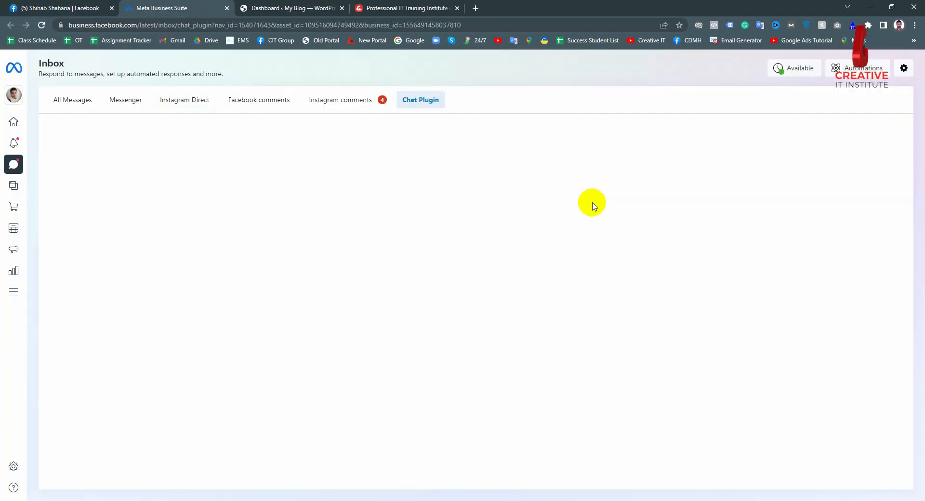
{"action": "left_click", "coordinate": [904, 68]}
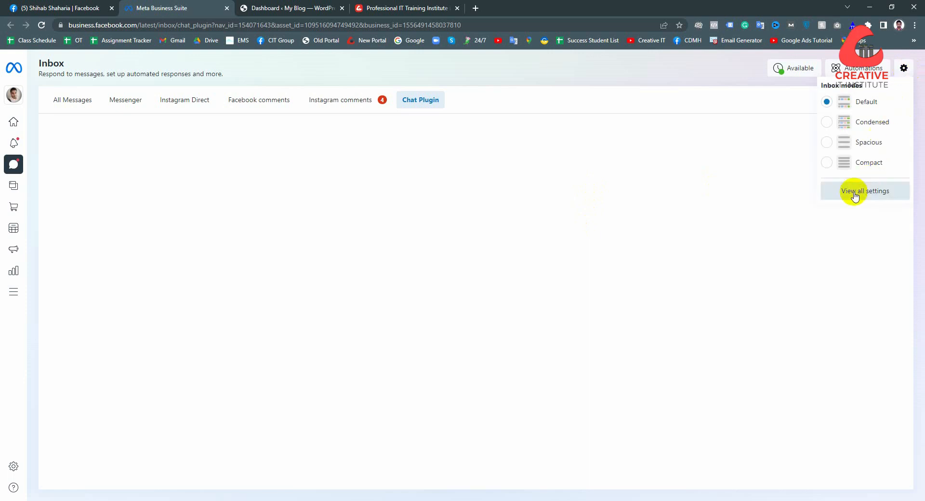
{"action": "left_click", "coordinate": [876, 191]}
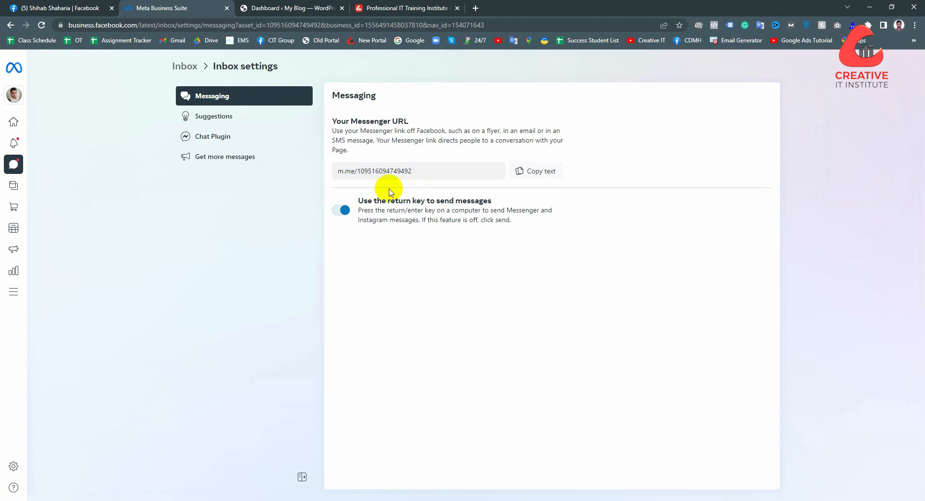
{"action": "left_click", "coordinate": [249, 143]}
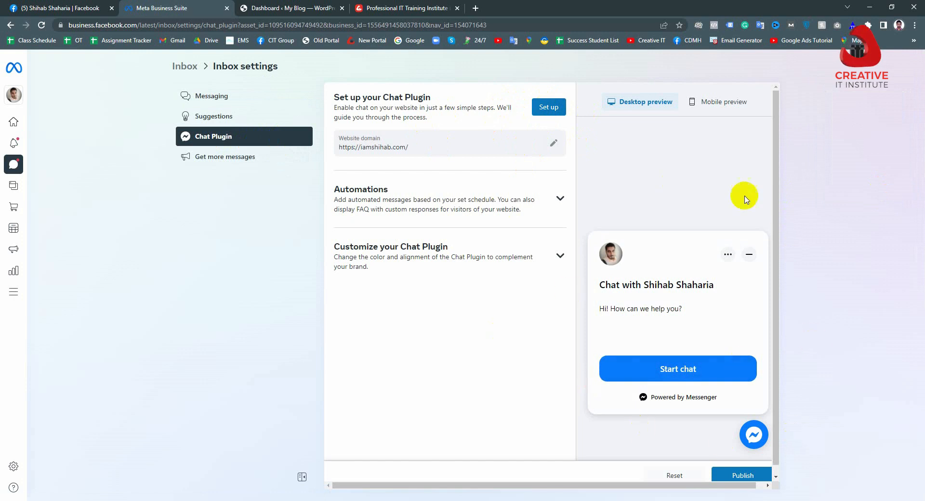
Start the Chat Plugin setup with the Standard method and keep English (US) as its language.
{"action": "left_click", "coordinate": [555, 110]}
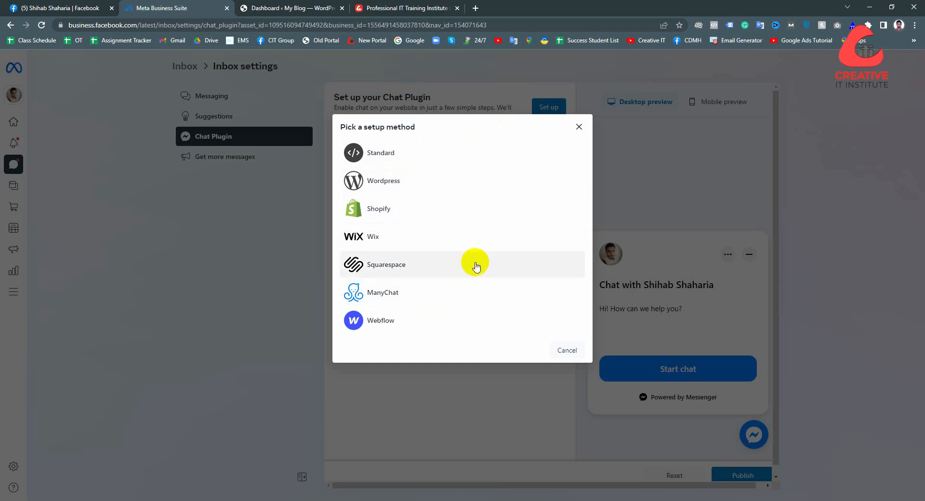
{"action": "left_click", "coordinate": [400, 160]}
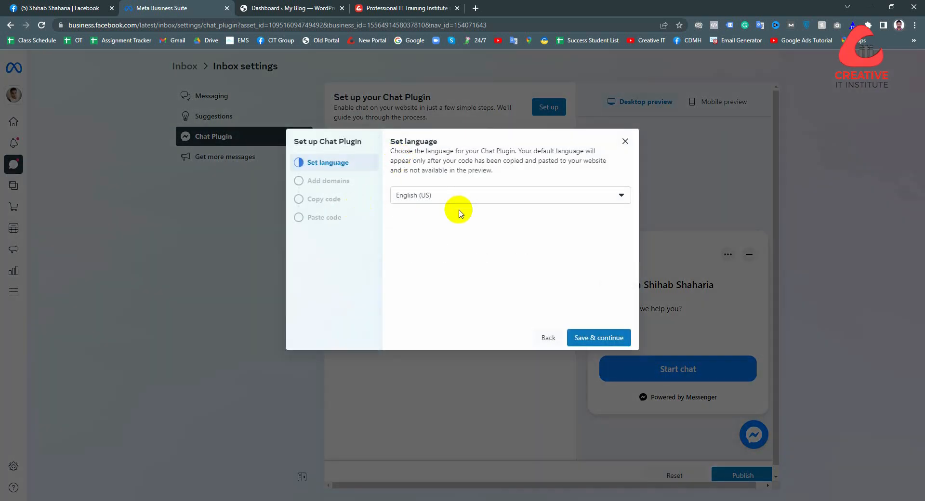
{"action": "left_click", "coordinate": [602, 340]}
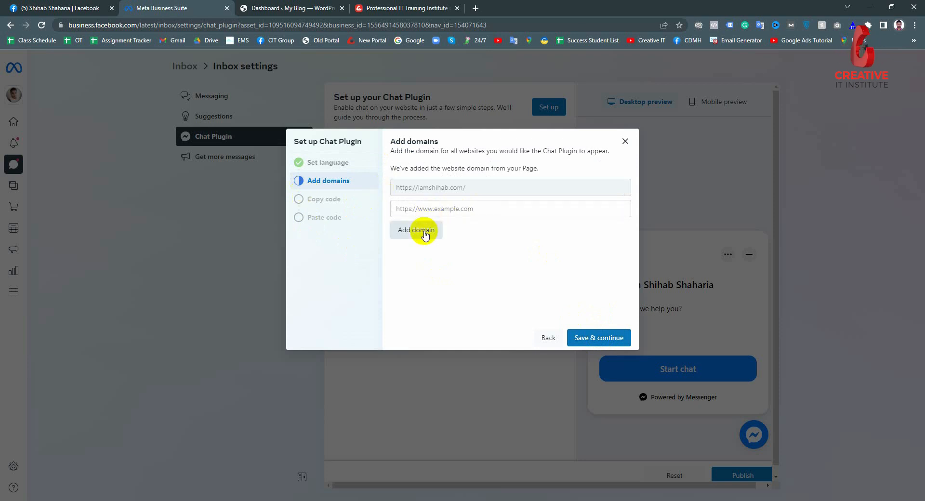
Copy the WordPress site's base URL from its dashboard address and save it as an additional Chat Plugin domain.
{"action": "left_click", "coordinate": [296, 7]}
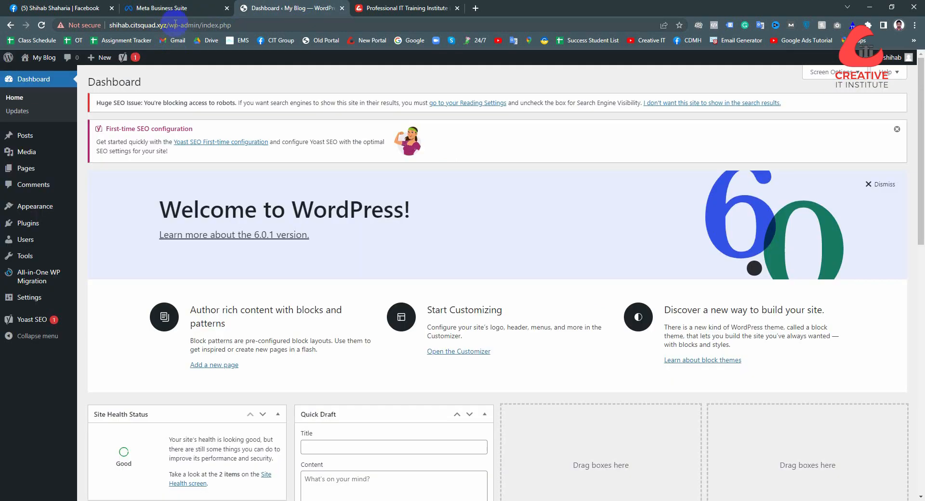
{"action": "left_click_drag", "start_coordinate": [170, 22], "coordinate": [110, 25]}
{"action": "key", "text": "ctrl+c"}
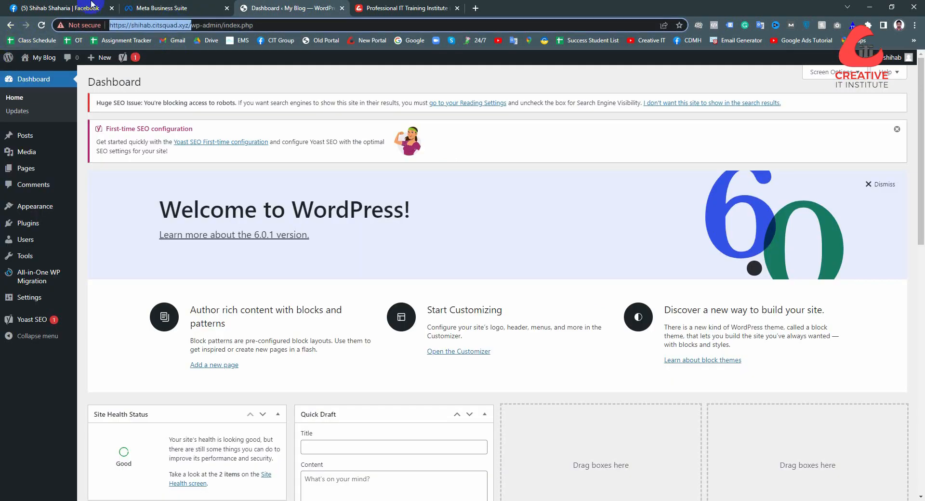
{"action": "left_click", "coordinate": [149, 6]}
{"action": "left_click", "coordinate": [424, 209]}
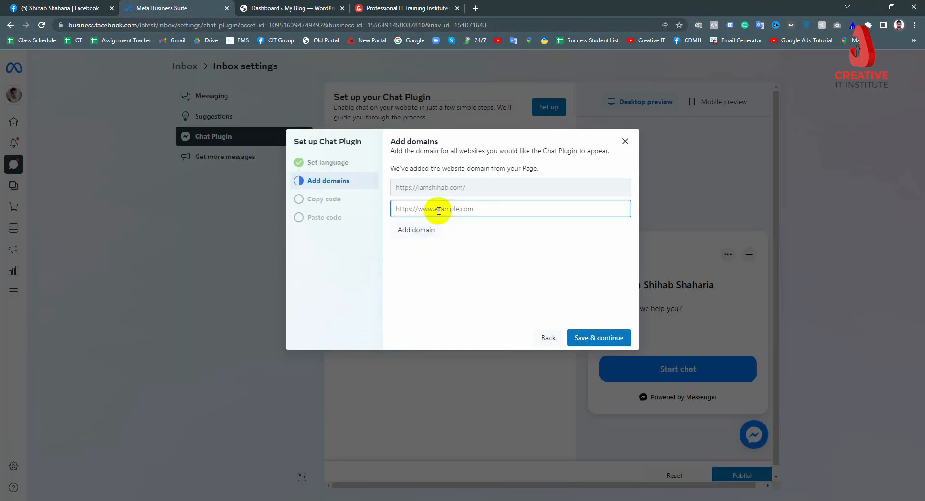
{"action": "key", "text": "ctrl+v"}
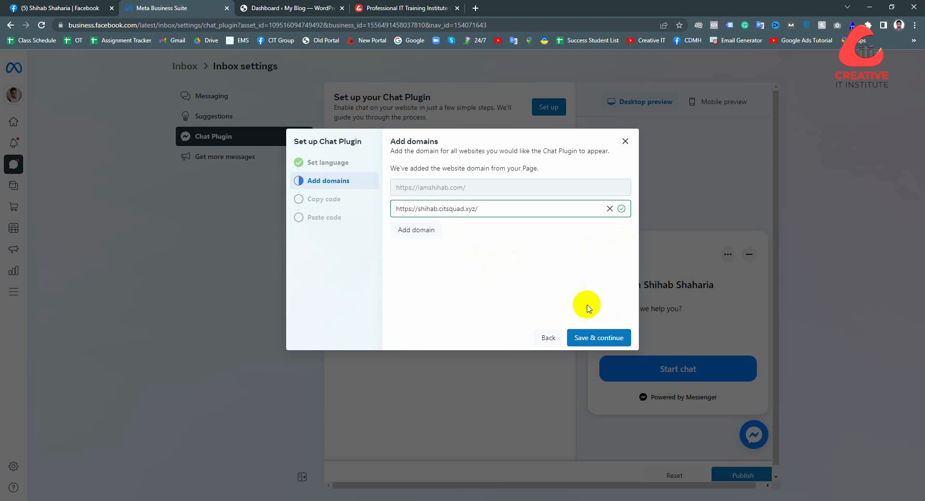
{"action": "left_click", "coordinate": [599, 337]}
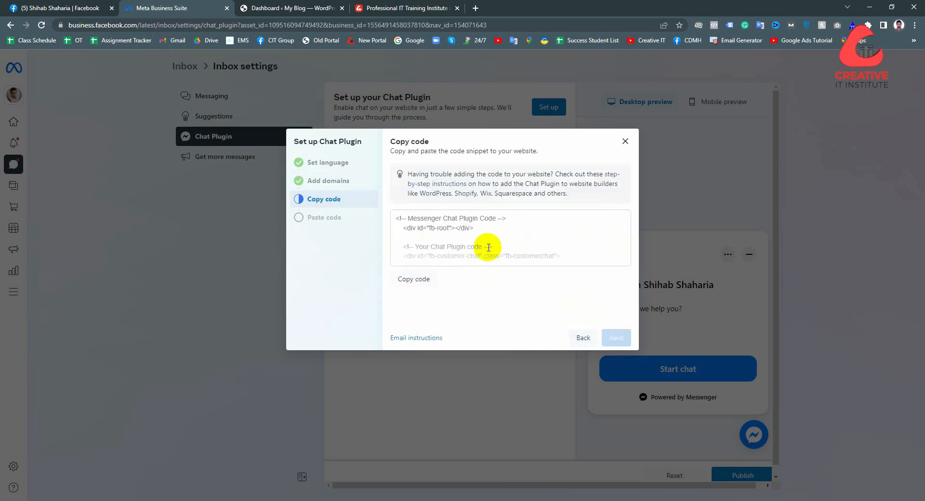
Copy the Chat Plugin code snippet, advance the setup to Paste code, and return to the WordPress dashboard.
{"action": "left_click", "coordinate": [405, 282]}
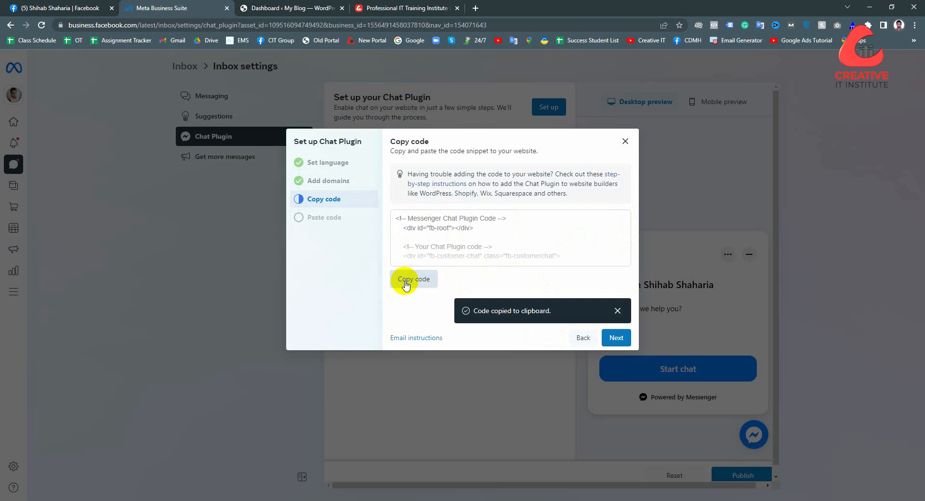
{"action": "left_click", "coordinate": [614, 338]}
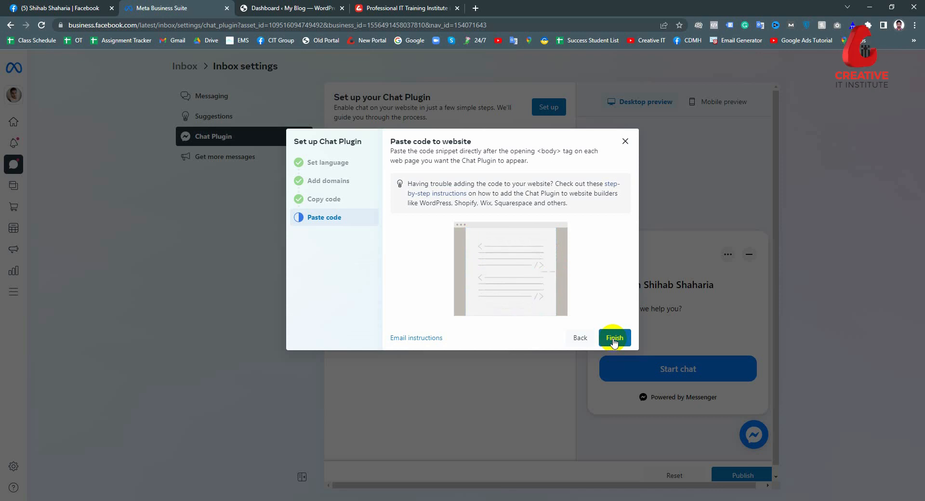
{"action": "left_click", "coordinate": [294, 8]}
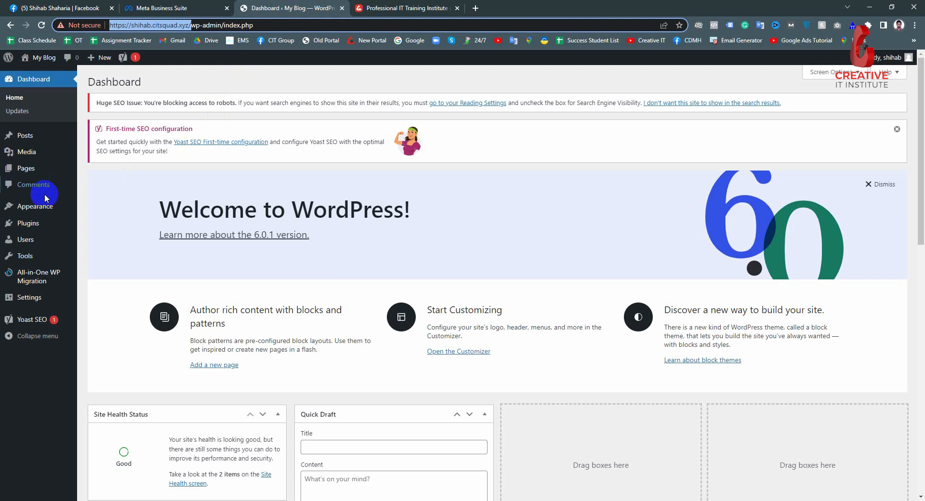
Try to insert the copied Chat Plugin code directly after the opening body tag in the Astra theme's header.php.
{"action": "mouse_move", "coordinate": [41, 203]}
{"action": "left_click", "coordinate": [116, 277]}
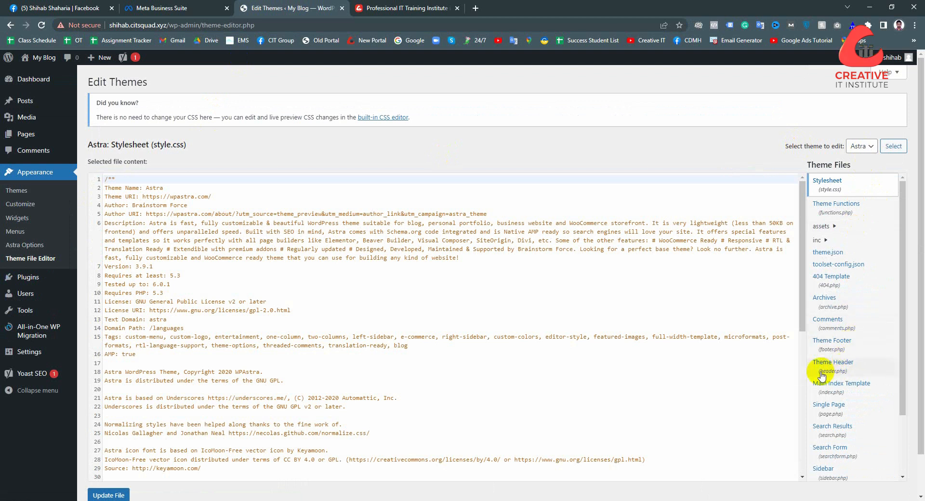
{"action": "left_click", "coordinate": [853, 373]}
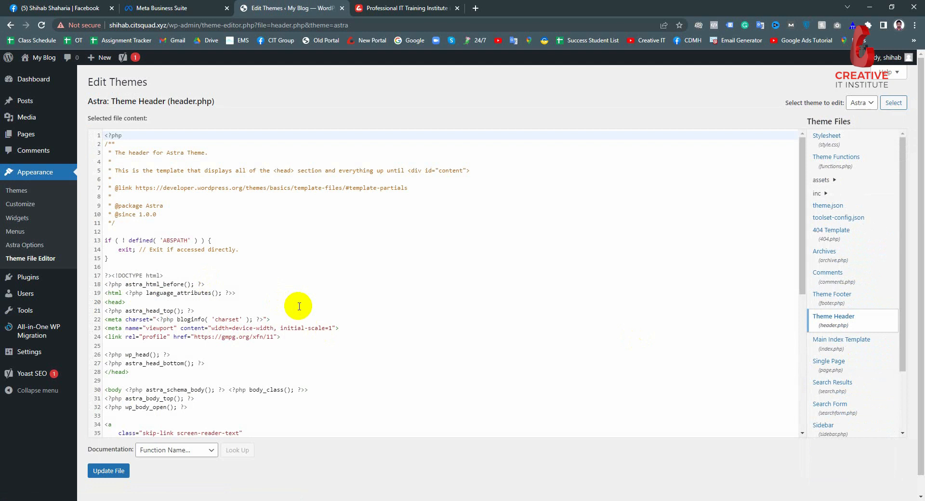
{"action": "left_click", "coordinate": [109, 390]}
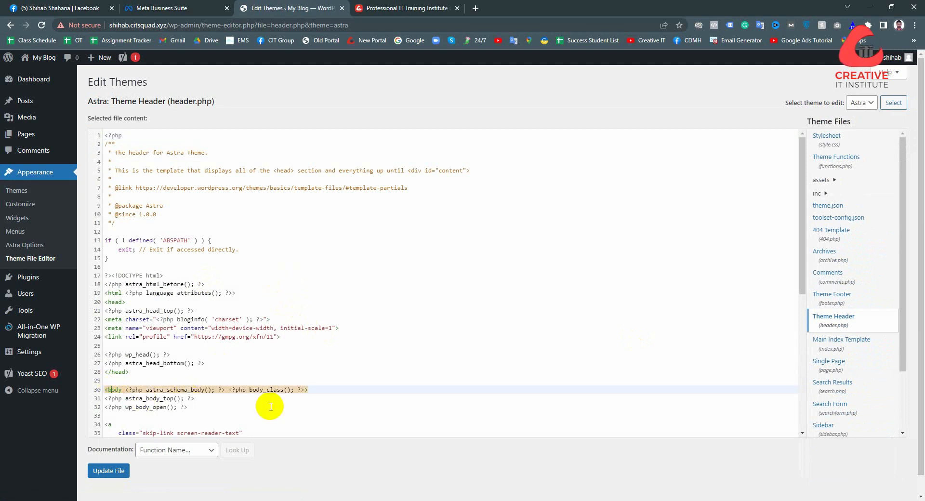
{"action": "left_click", "coordinate": [306, 391]}
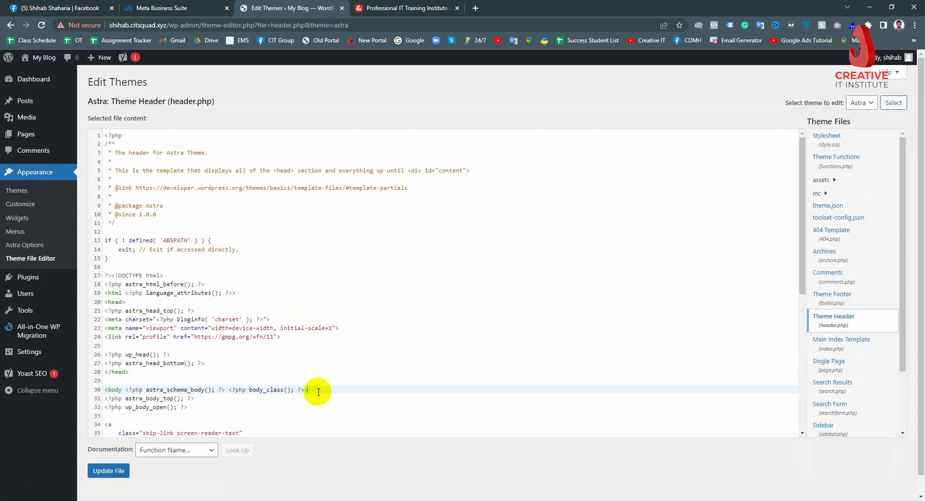
{"action": "key", "text": "ctrl+v"}
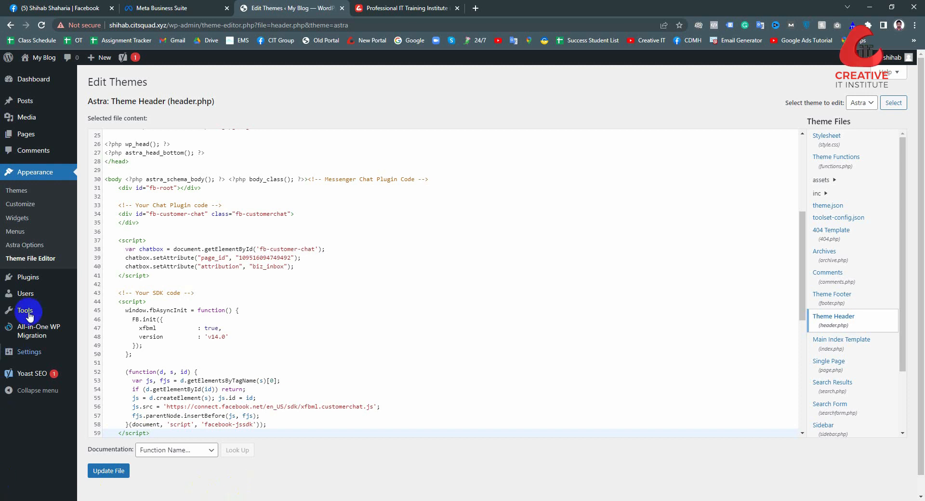
Leave the theme file without saving and search the plugins available to add for "insert".
{"action": "left_click", "coordinate": [41, 286]}
{"action": "left_click", "coordinate": [112, 294]}
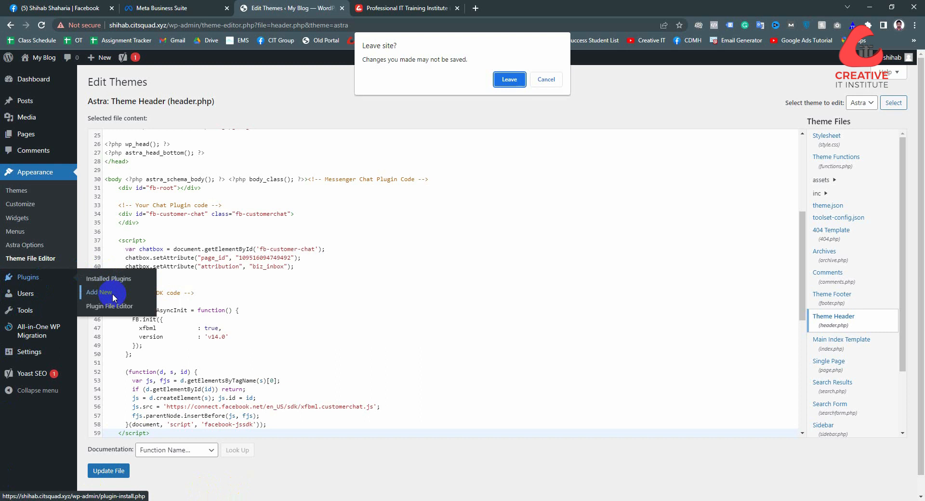
{"action": "left_click", "coordinate": [507, 80]}
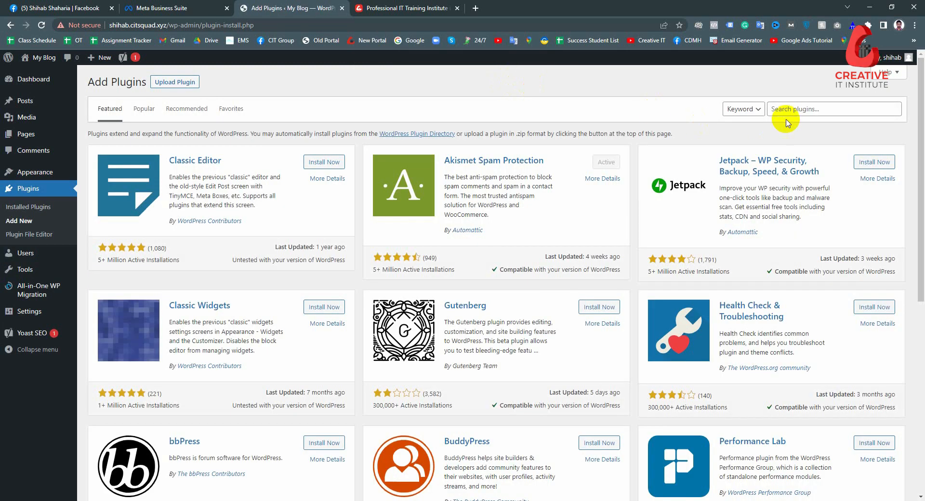
{"action": "left_click", "coordinate": [788, 110]}
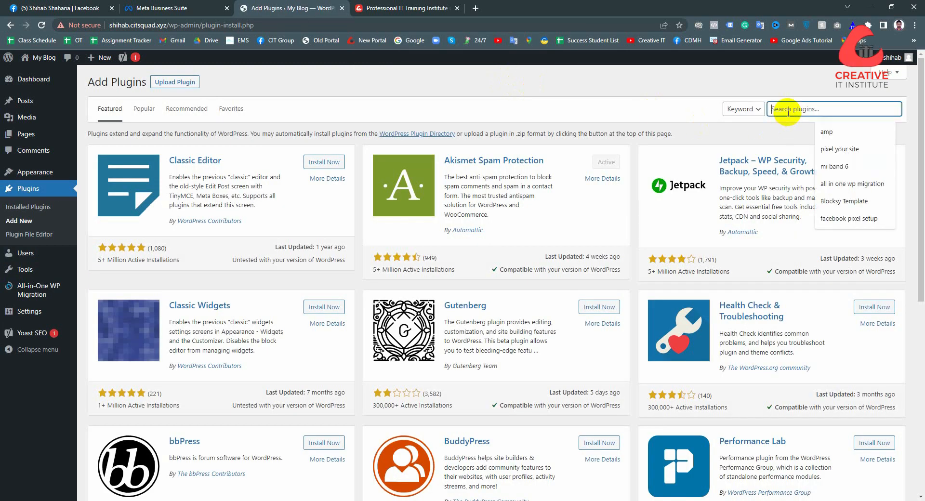
{"action": "type", "text": "insert"}
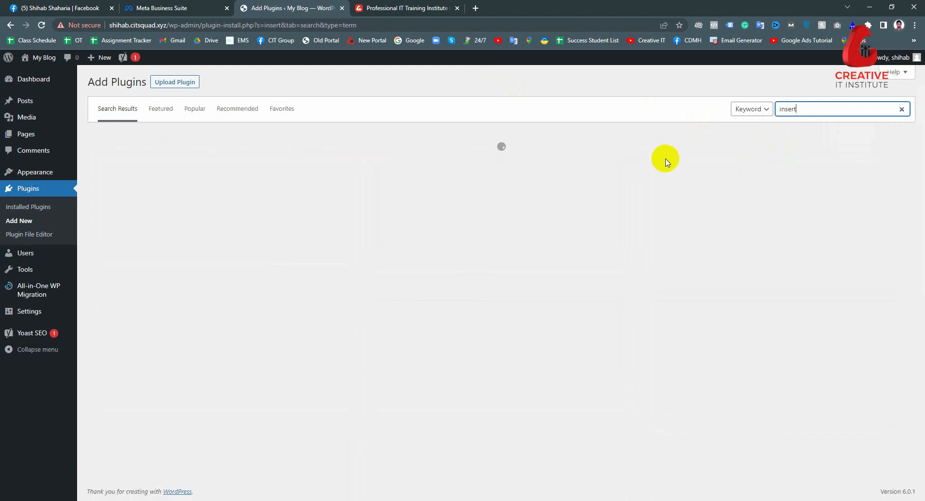
Install and activate the Insert Headers And Footers plugin by WPBrigade.
{"action": "scroll", "coordinate": [647, 310], "scroll_direction": "down", "scroll_amount": 1}
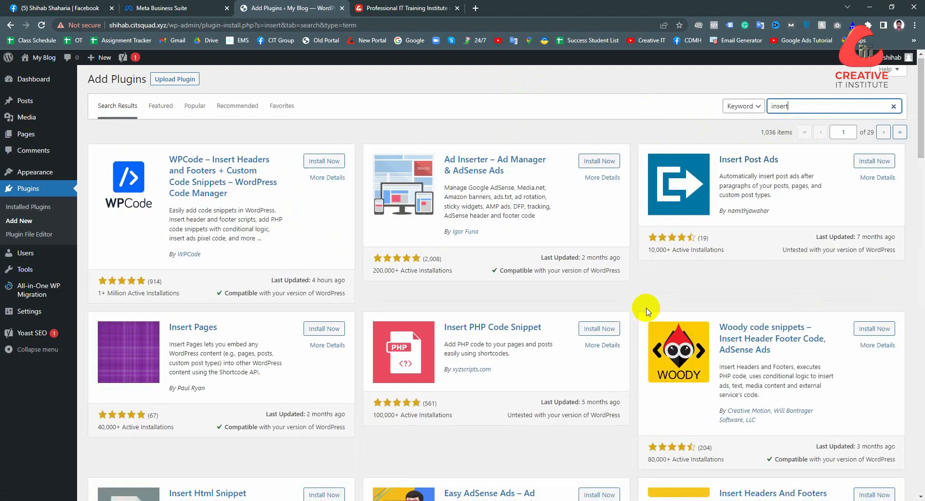
{"action": "scroll", "coordinate": [647, 311], "scroll_direction": "down", "scroll_amount": 3}
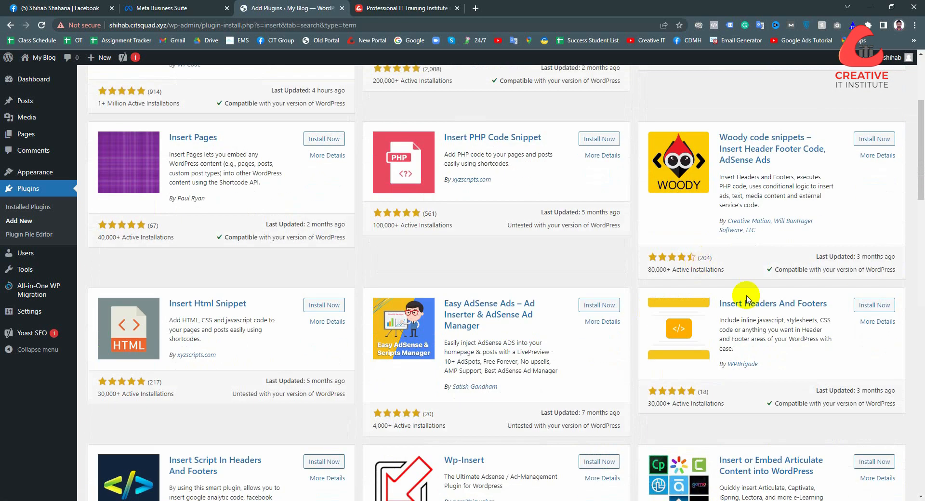
{"action": "left_click", "coordinate": [870, 309]}
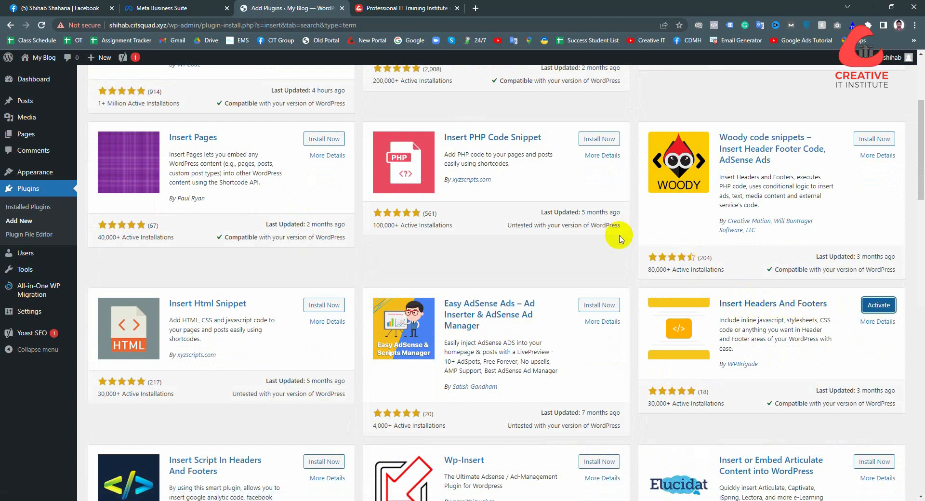
{"action": "left_click", "coordinate": [888, 305]}
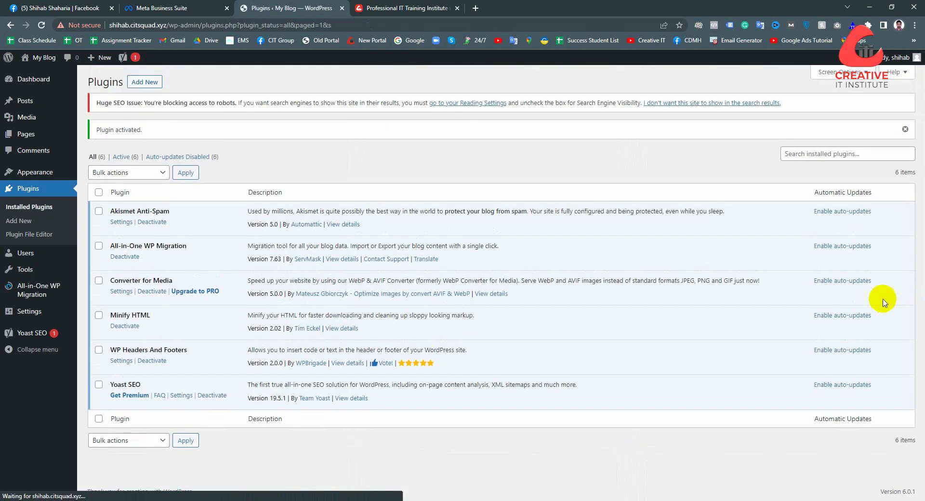
{"action": "left_click", "coordinate": [22, 188]}
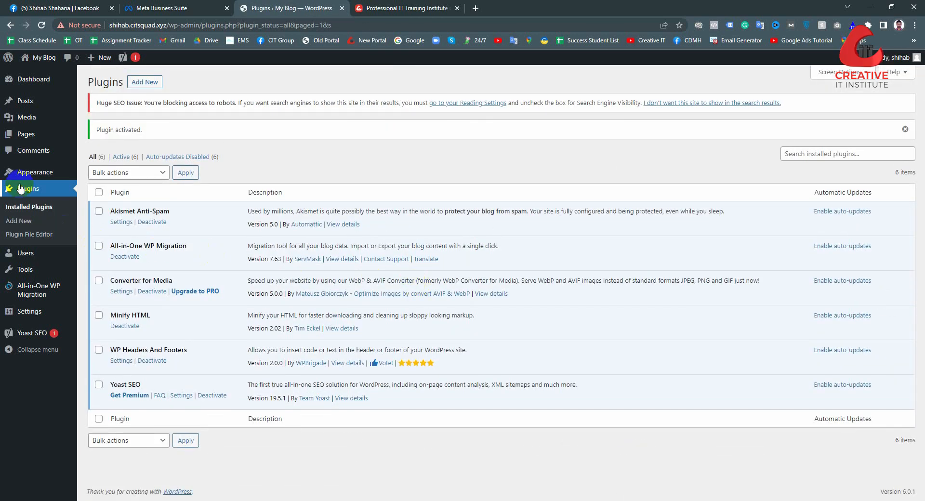
Insert the copied Chat Plugin code into Scripts in Body in the WP Headers and Footers settings and save the changes.
{"action": "mouse_move", "coordinate": [25, 316]}
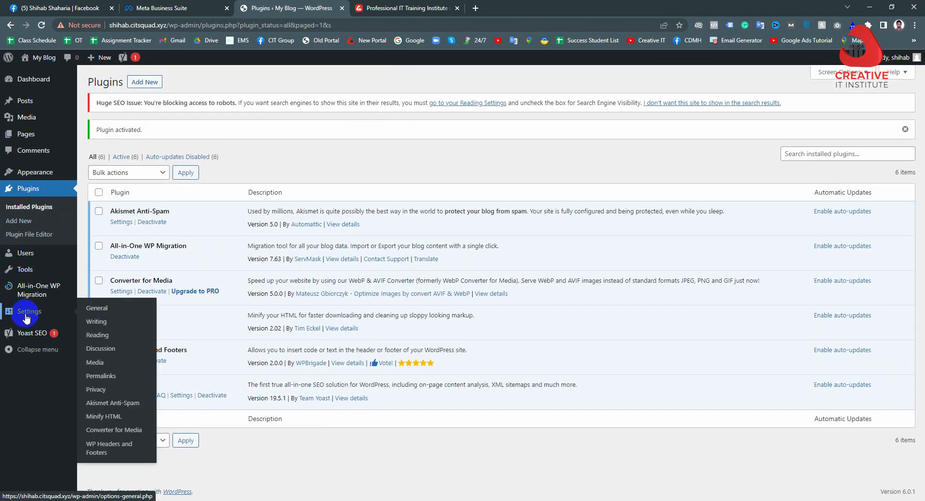
{"action": "left_click", "coordinate": [121, 453]}
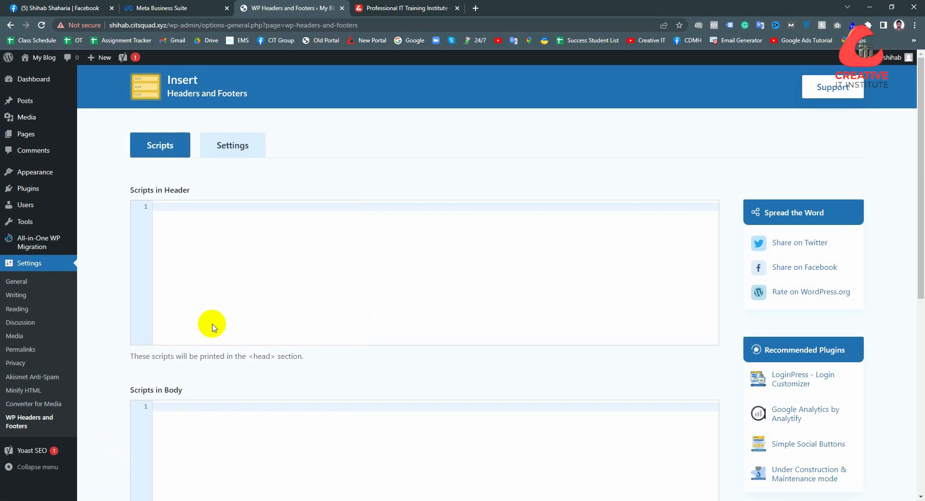
{"action": "scroll", "coordinate": [214, 327], "scroll_direction": "down", "scroll_amount": 2}
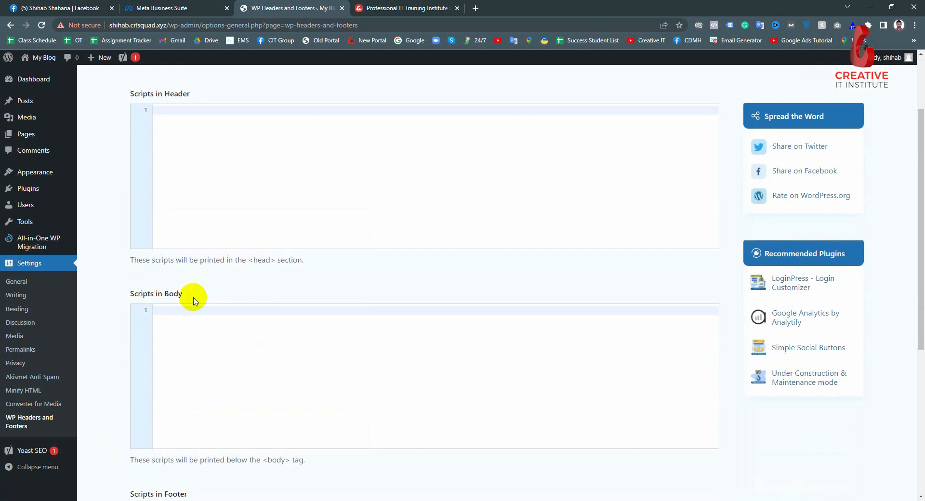
{"action": "left_click", "coordinate": [175, 311]}
{"action": "key", "text": "ctrl+v"}
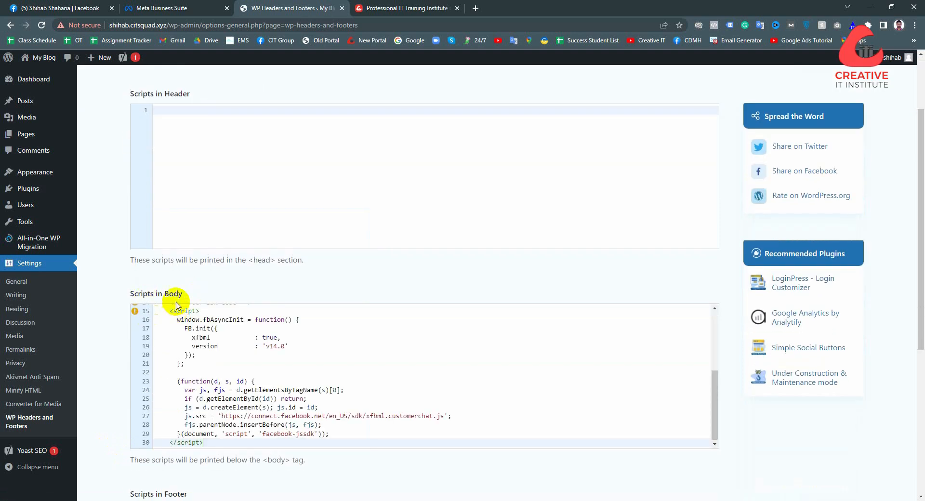
{"action": "scroll", "coordinate": [111, 316], "scroll_direction": "down", "scroll_amount": 3}
{"action": "scroll", "coordinate": [111, 315], "scroll_direction": "down", "scroll_amount": 3}
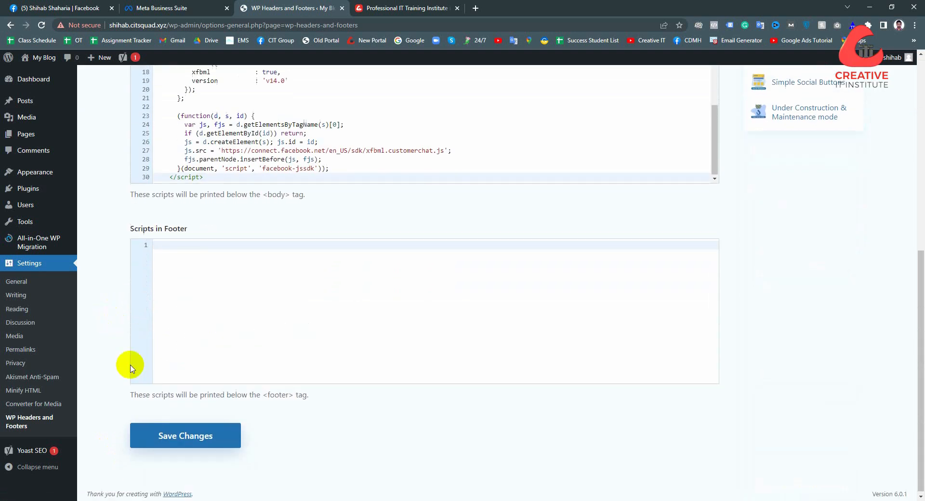
{"action": "left_click", "coordinate": [181, 432]}
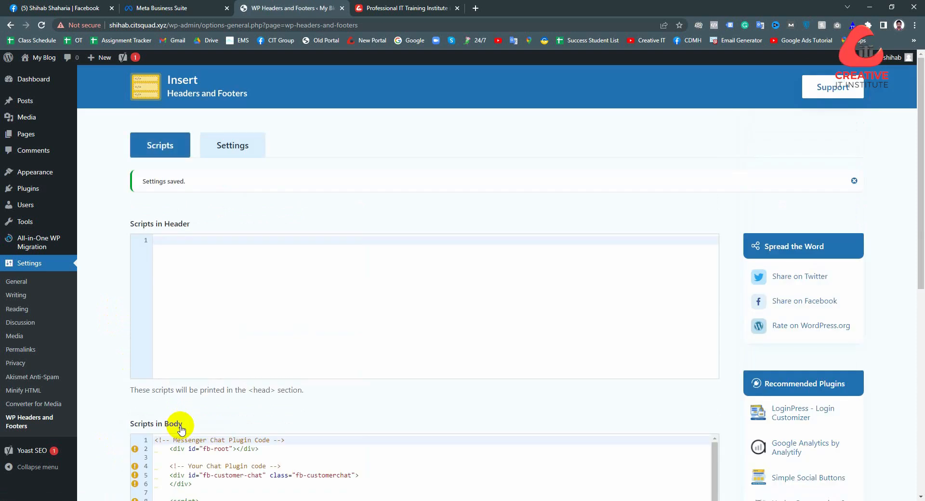
Open the live blog in a separate browser tab and expand its Messenger chat widget to check it.
{"action": "middle_click", "coordinate": [38, 72]}
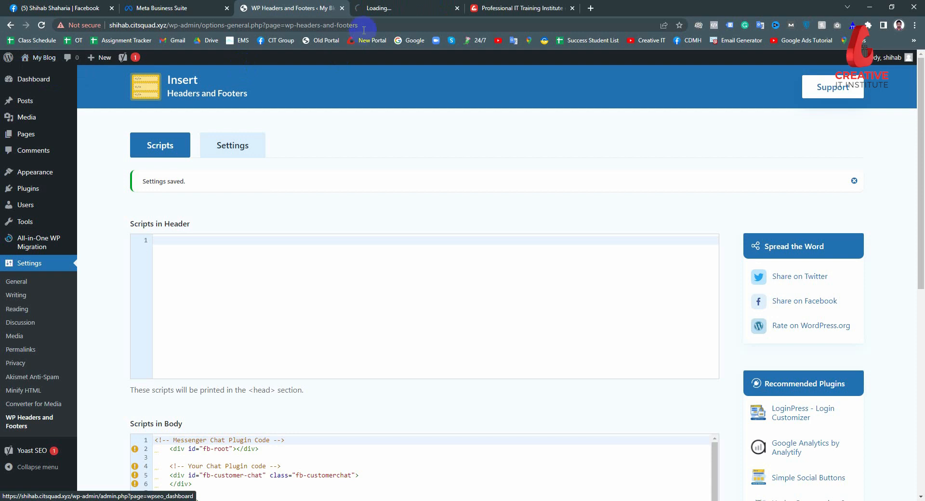
{"action": "left_click", "coordinate": [378, 8]}
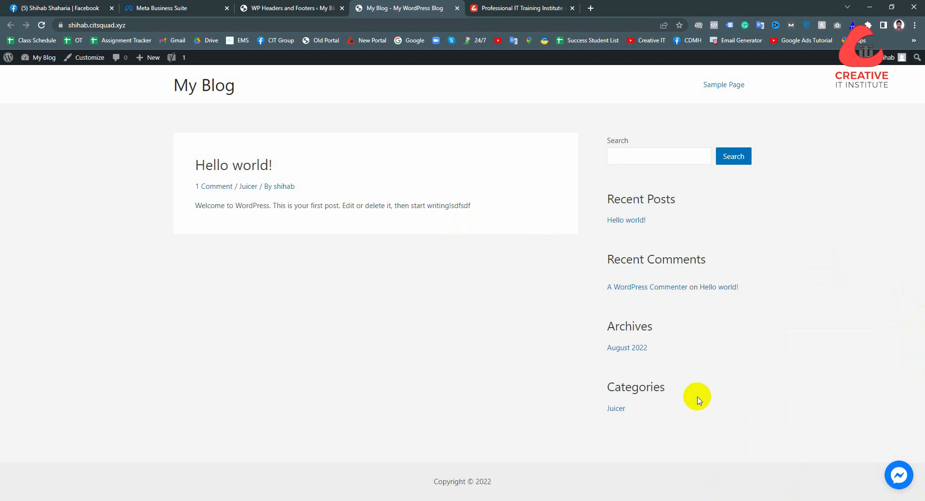
{"action": "left_click", "coordinate": [906, 482]}
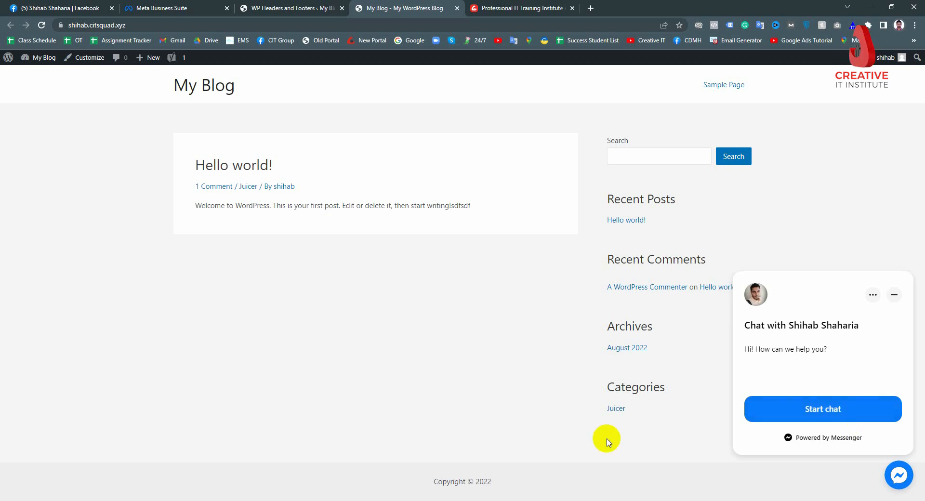
Return to the WordPress dashboard and search the plugins available to add for "chat plugin".
{"action": "left_click", "coordinate": [275, 8]}
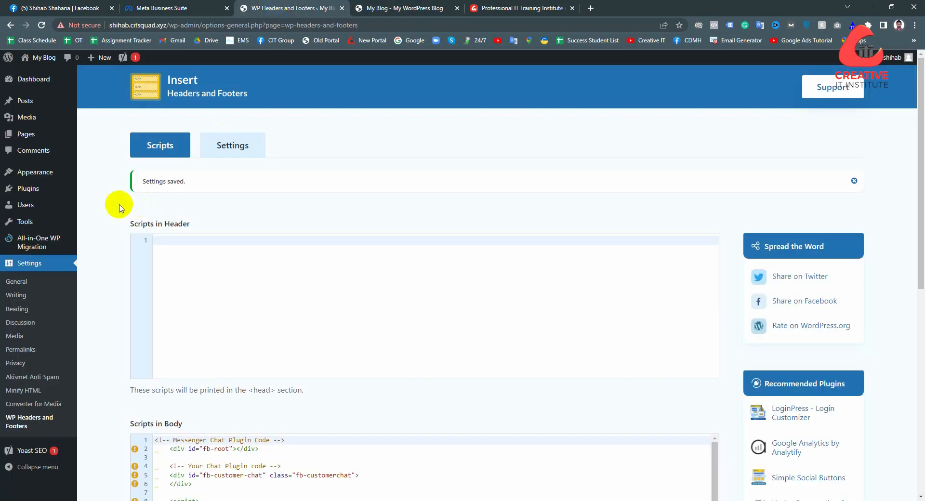
{"action": "mouse_move", "coordinate": [44, 195]}
{"action": "left_click", "coordinate": [90, 208]}
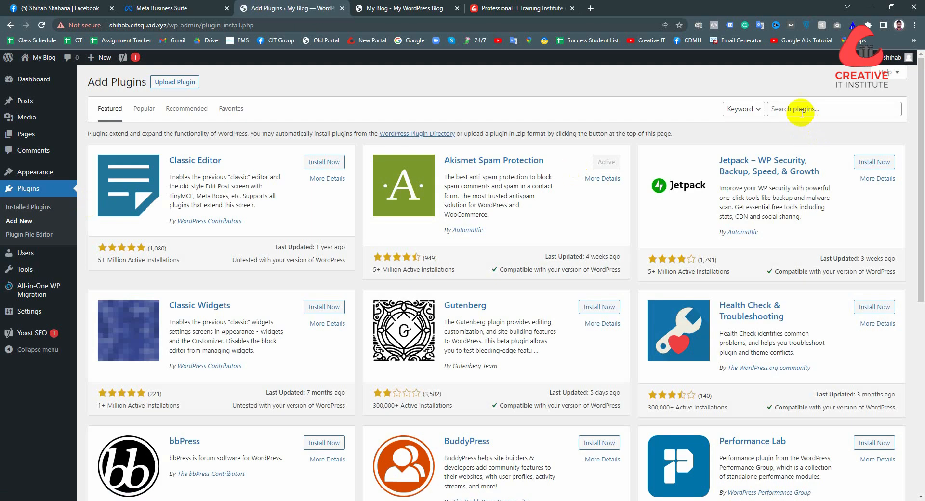
{"action": "left_click", "coordinate": [801, 110]}
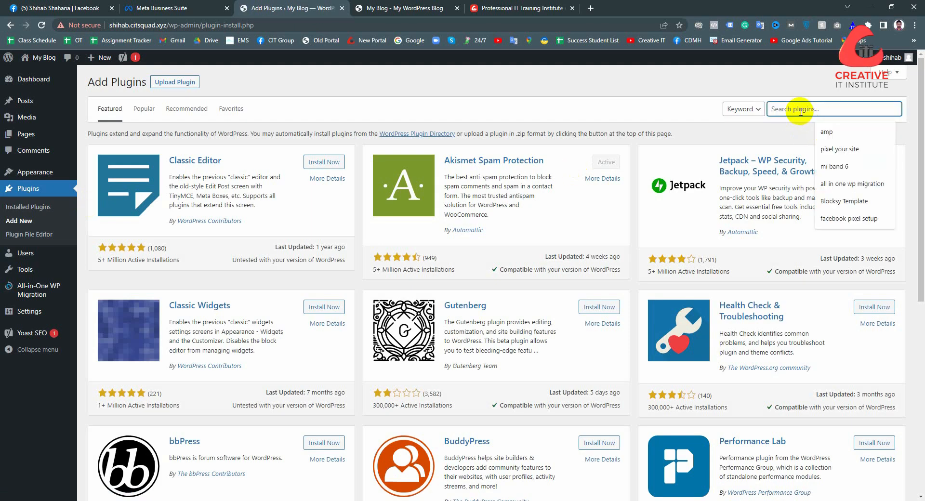
{"action": "type", "text": "cha"}
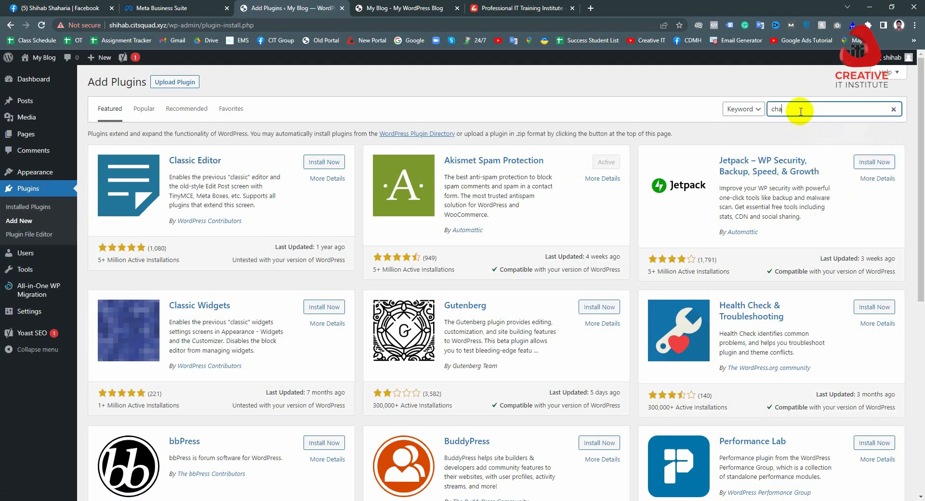
{"action": "type", "text": "t plugi"}
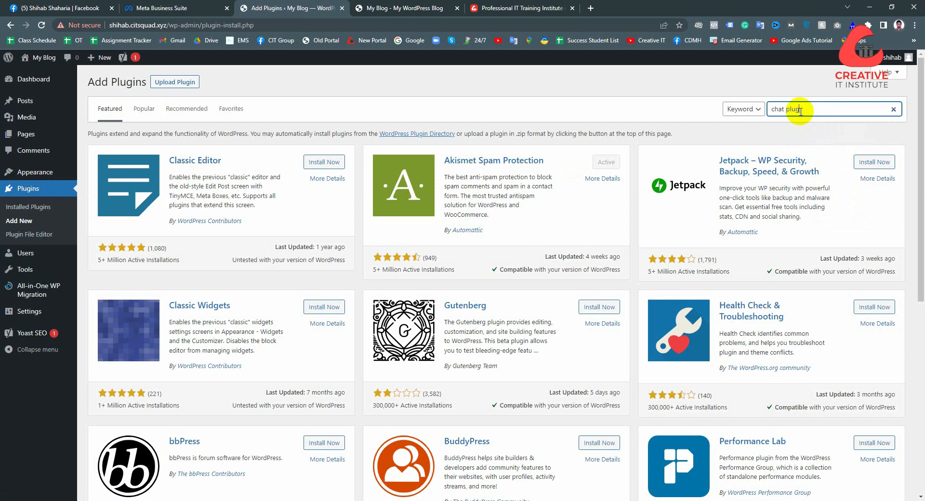
{"action": "type", "text": "n"}
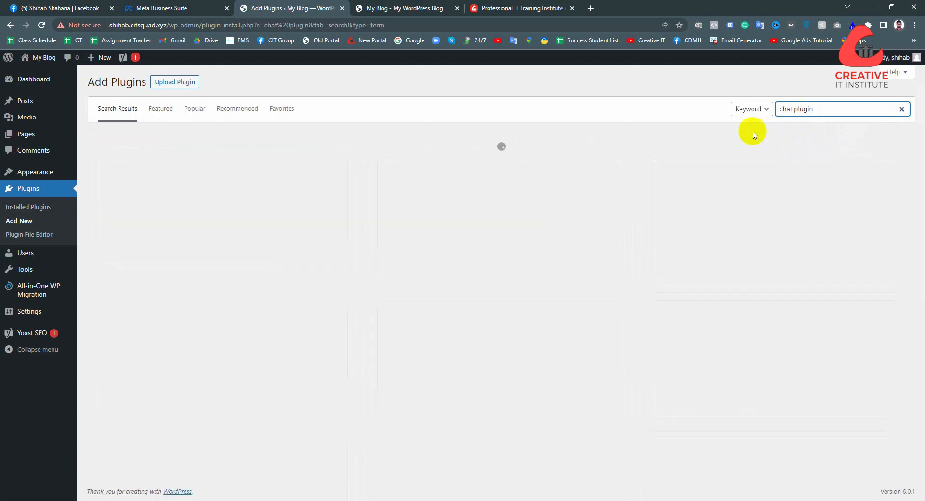